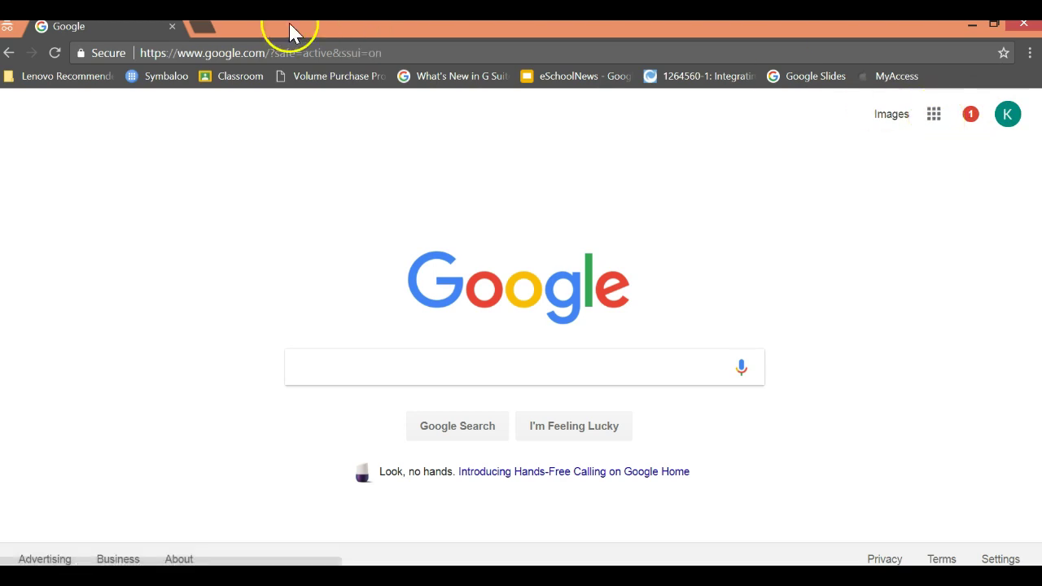
left_click(205, 29)
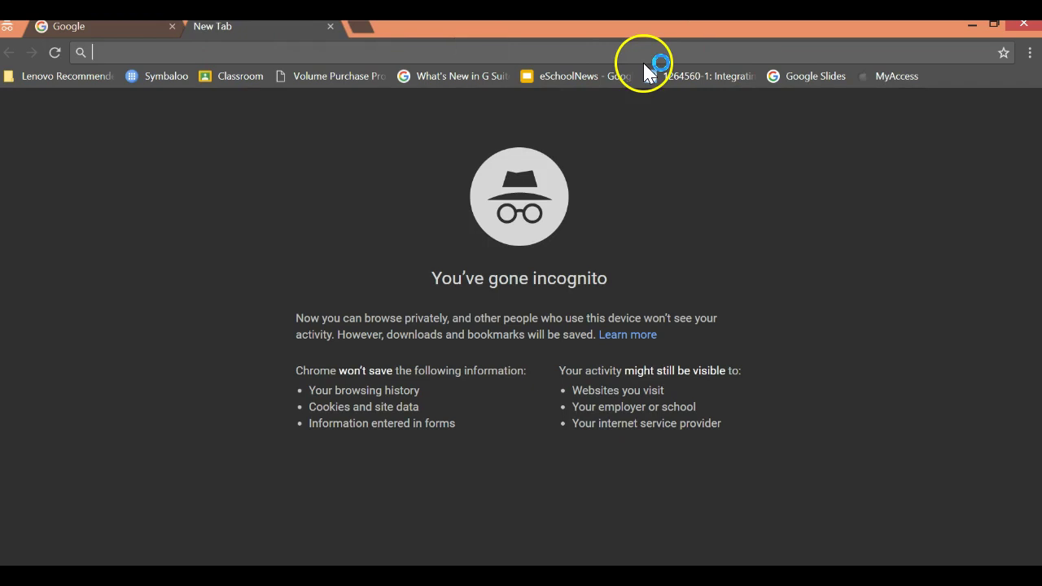
type("classroom.google.com")
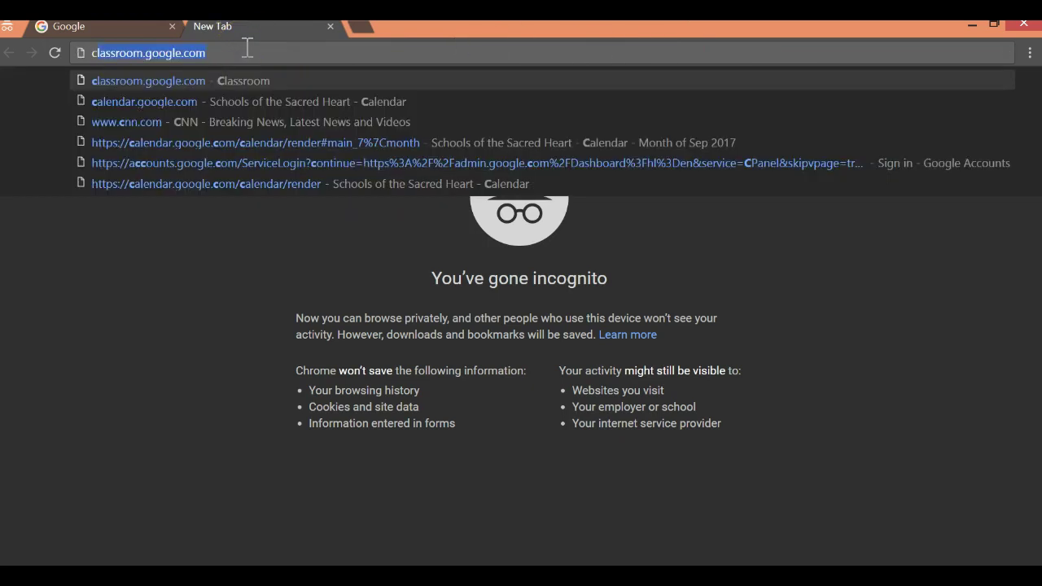
left_click(133, 29)
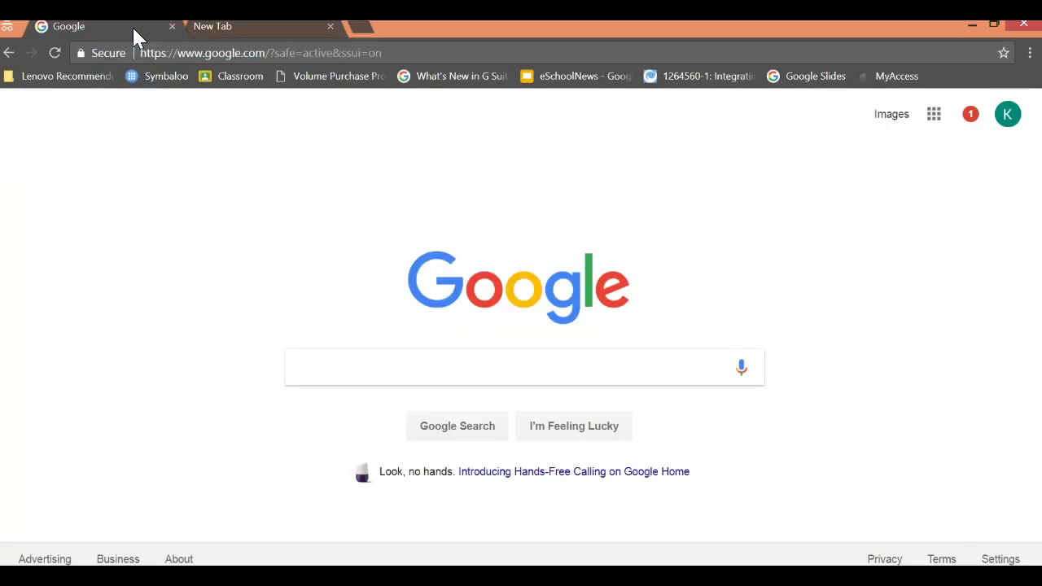
- Open Google Classroom from the Google apps launcher on the Google home page
left_click(933, 120)
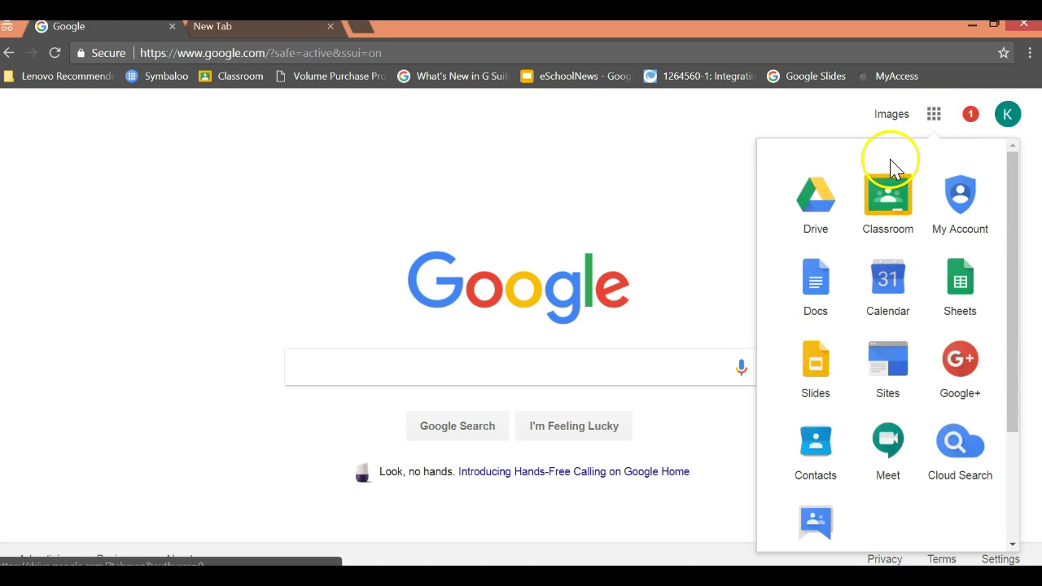
left_click_drag(887, 204, 884, 226)
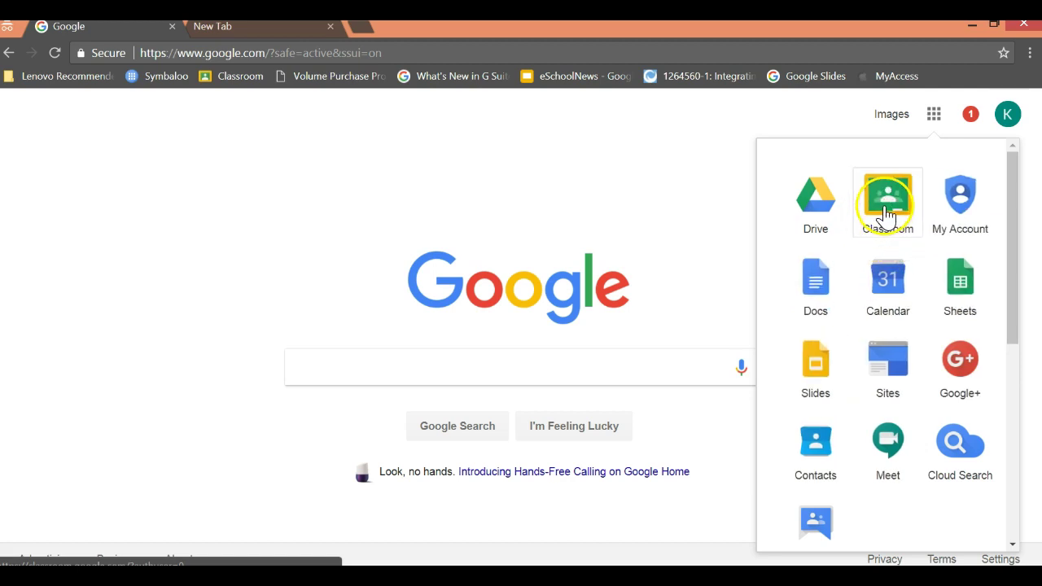
left_click(885, 210)
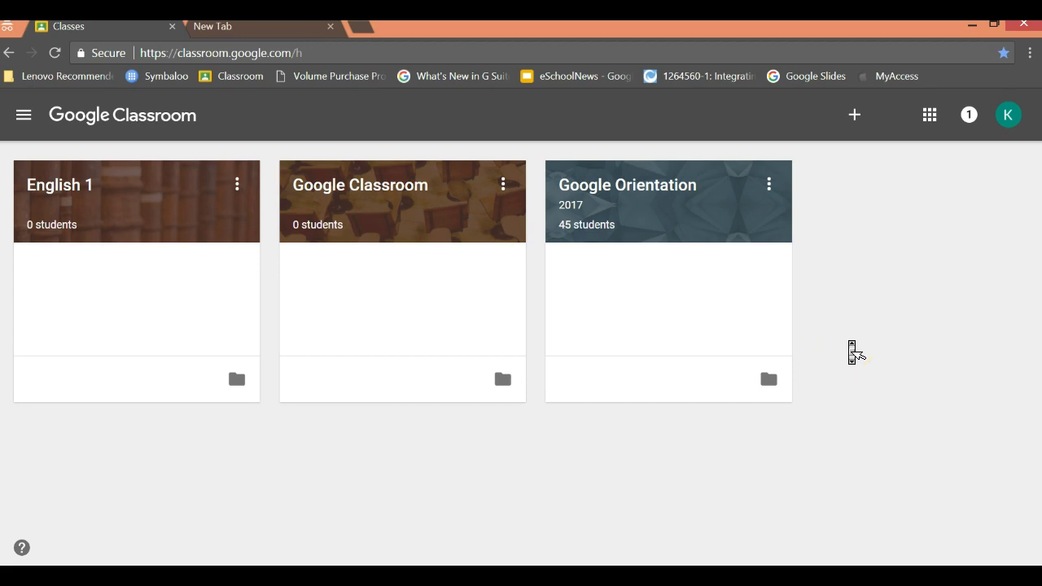
middle_click(852, 350)
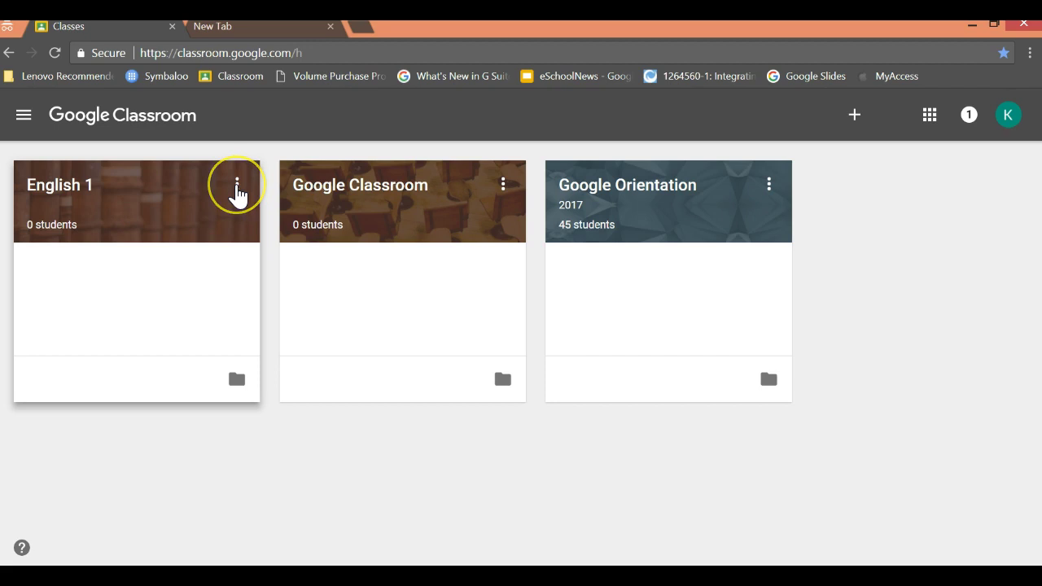
- View the available options for the English 1 class card, close them and open the class
left_click(237, 192)
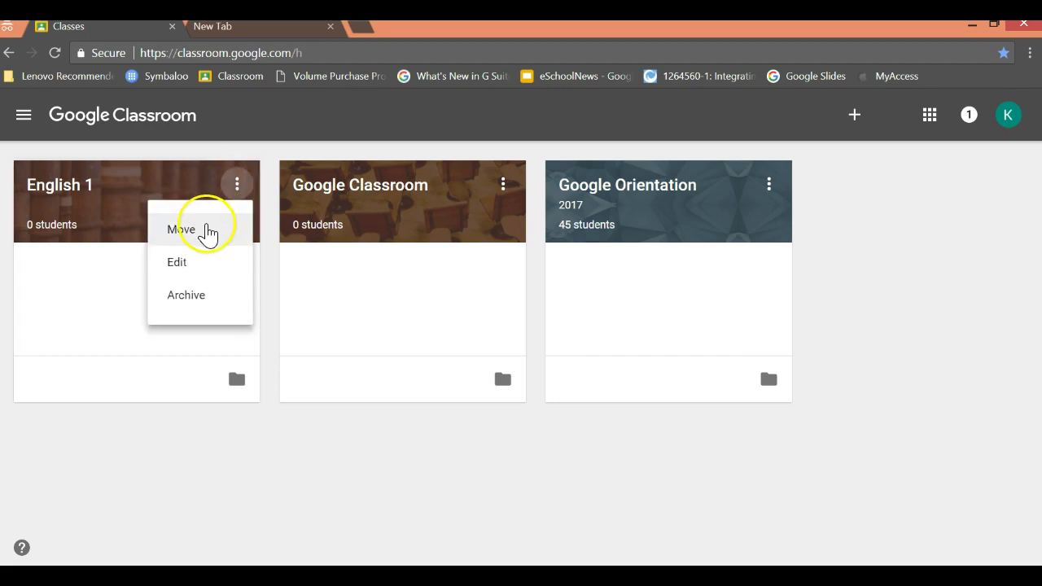
key("Escape")
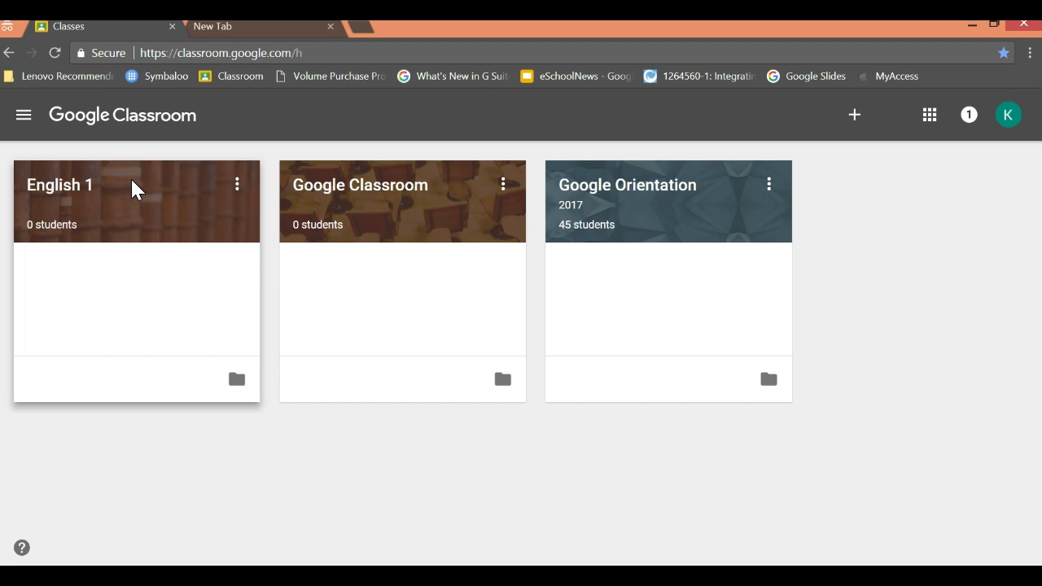
left_click(71, 186)
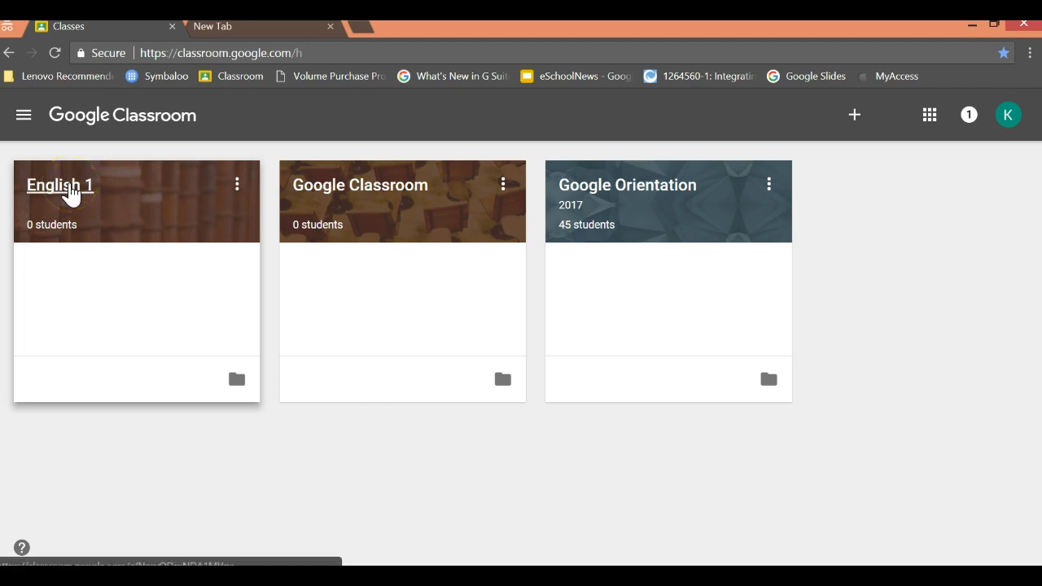
left_click(63, 189)
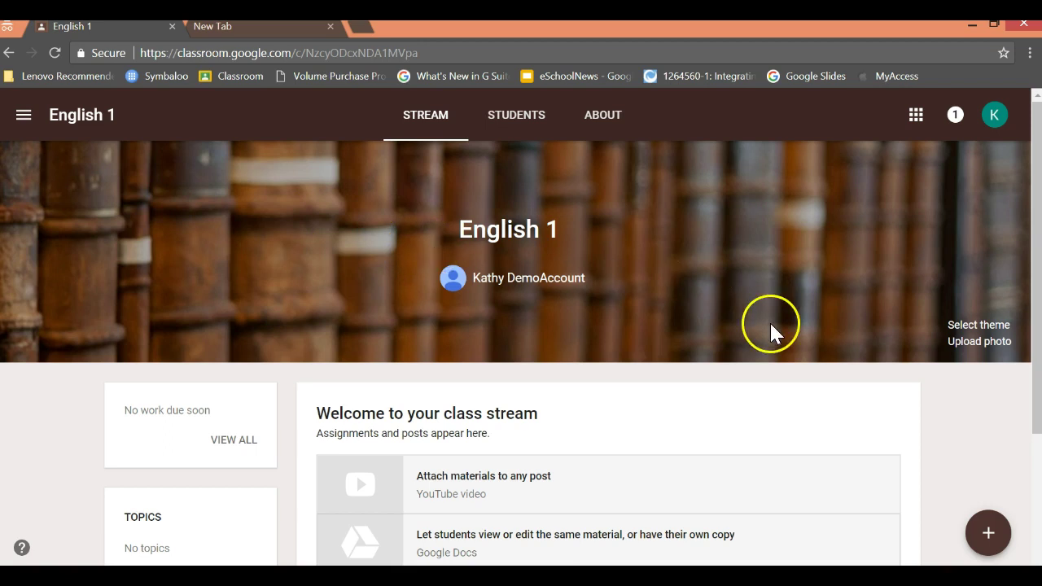
- Look through the English 1 class stream, including upcoming work, topics, the deleted-items setting and the control for adding posts
scroll(769, 321, "down", 2)
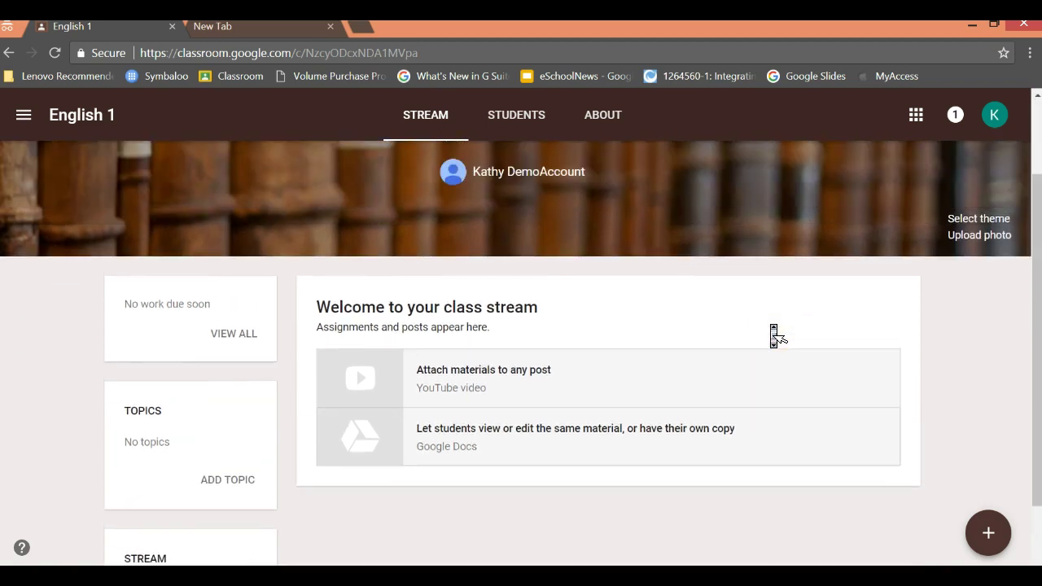
scroll(773, 334, "up", 2)
left_click(670, 244)
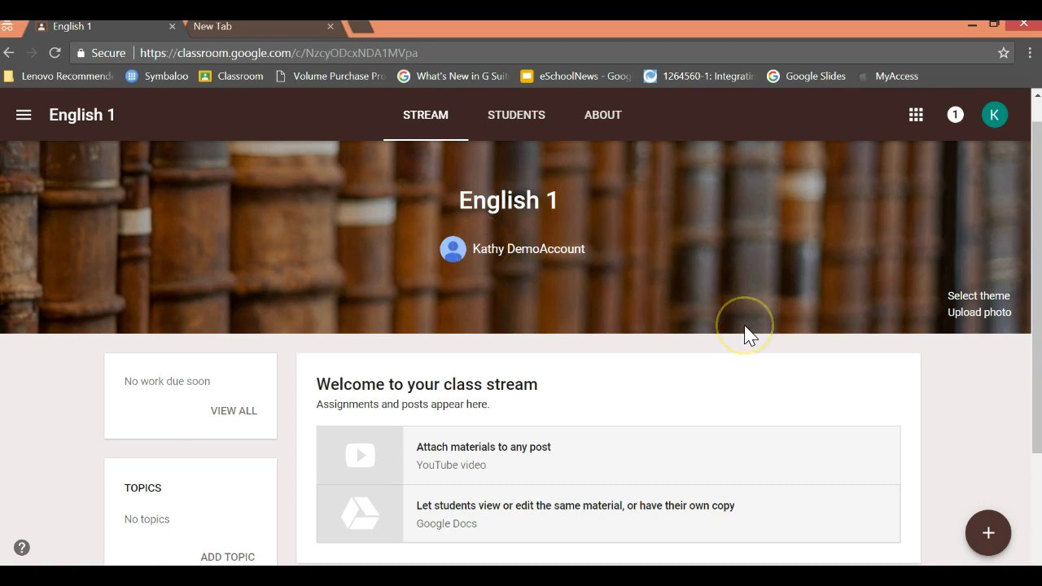
scroll(749, 336, "down", 2)
scroll(749, 337, "down", 1)
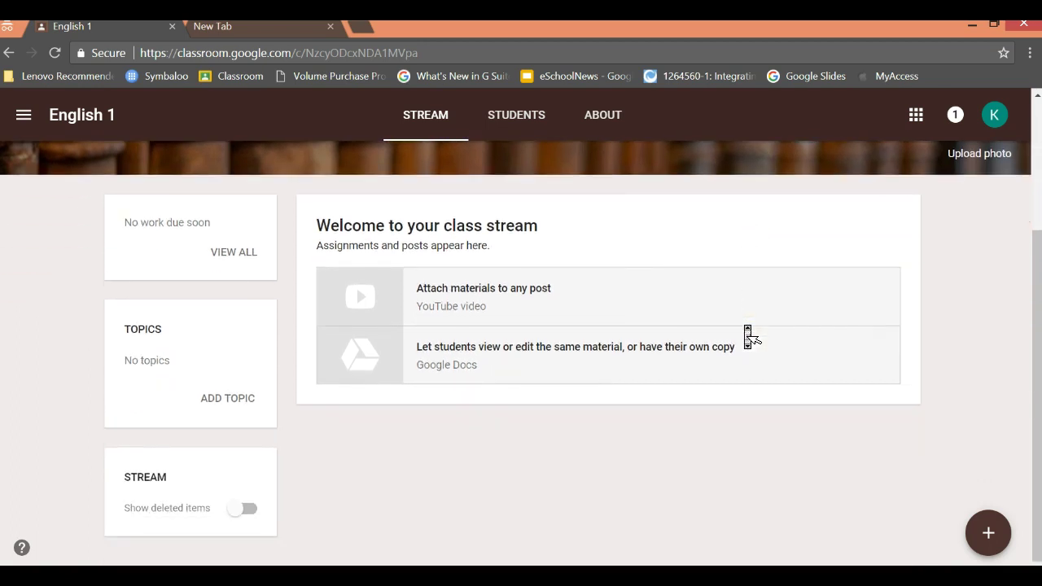
scroll(749, 336, "up", 3)
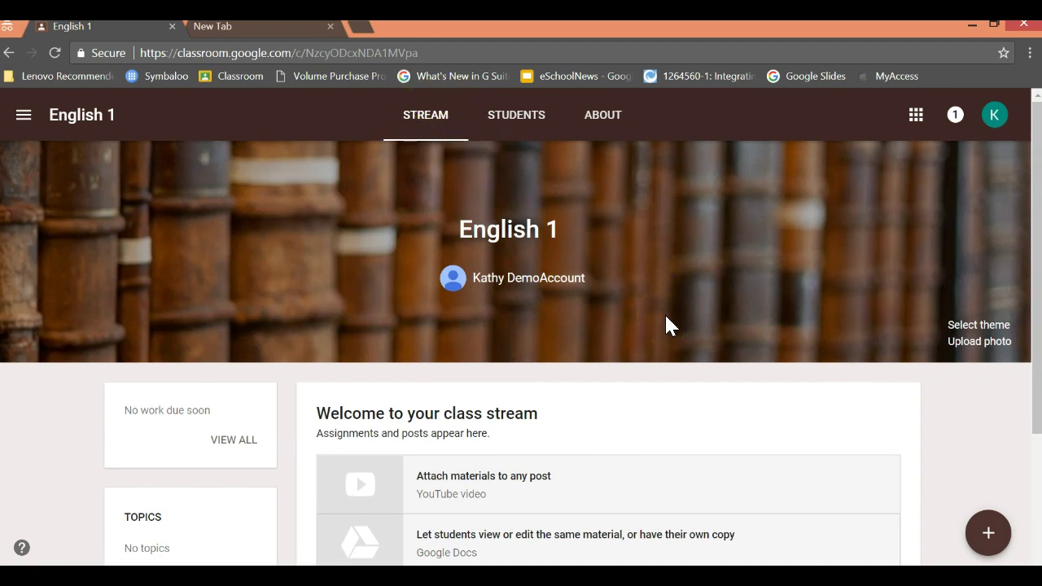
scroll(773, 399, "down", 2)
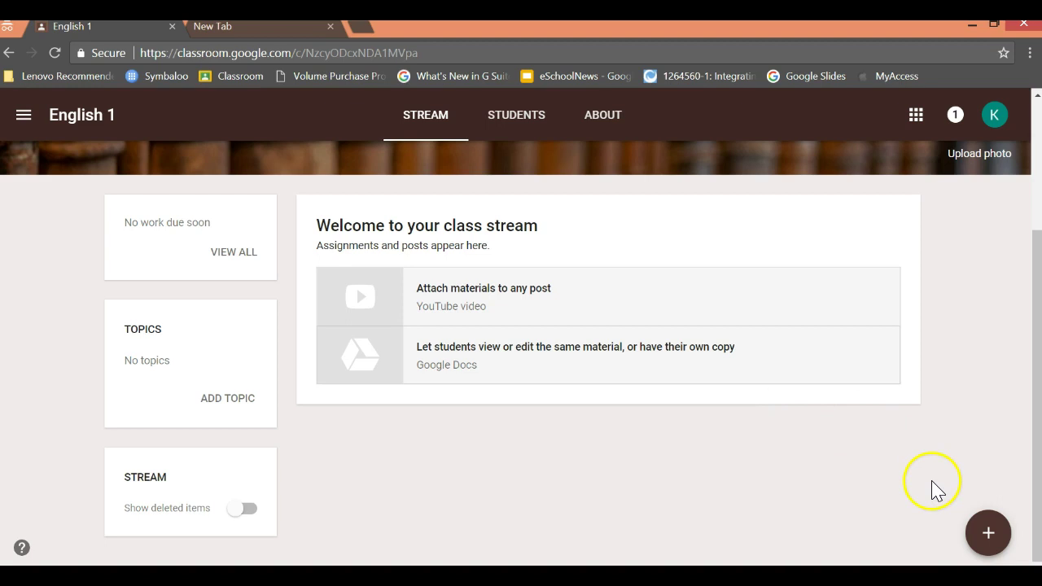
mouse_move(989, 533)
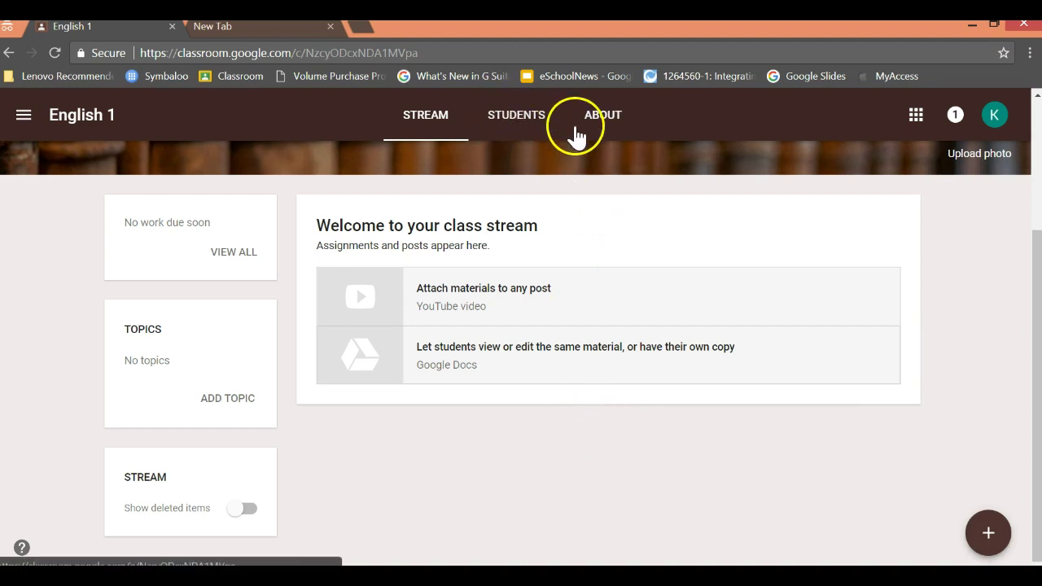
- Review the About page of English 1, including the class details, Drive folder and calendar links, and teacher invitations
left_click(600, 126)
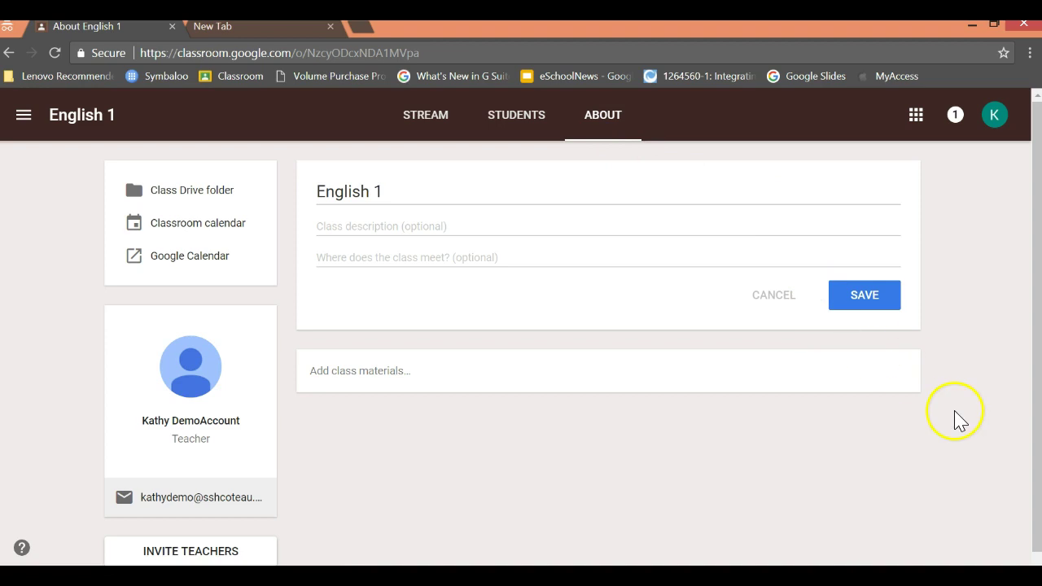
scroll(957, 421, "down", 1)
scroll(957, 421, "up", 1)
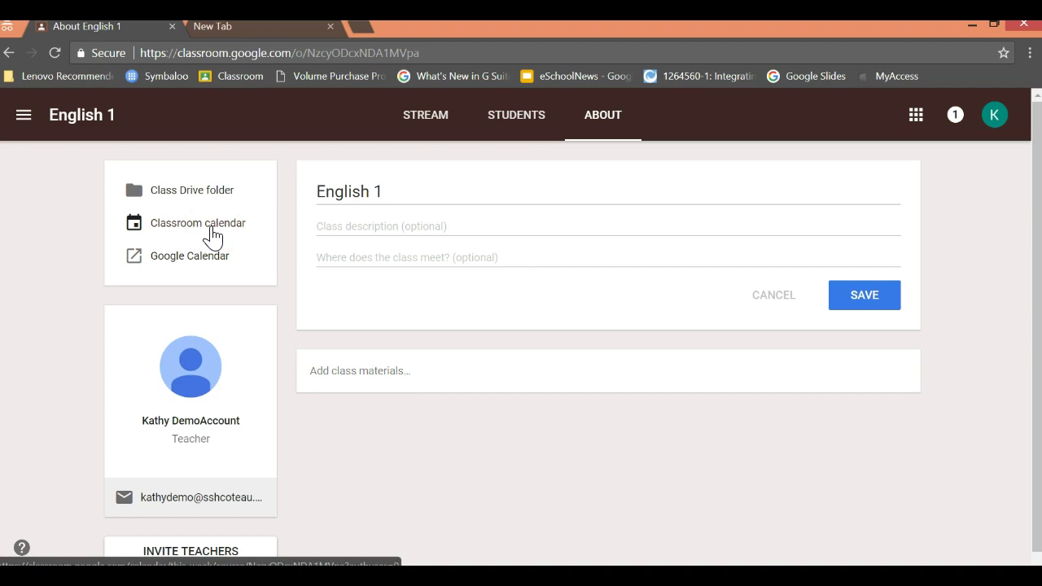
scroll(319, 349, "down", 1)
scroll(319, 349, "up", 1)
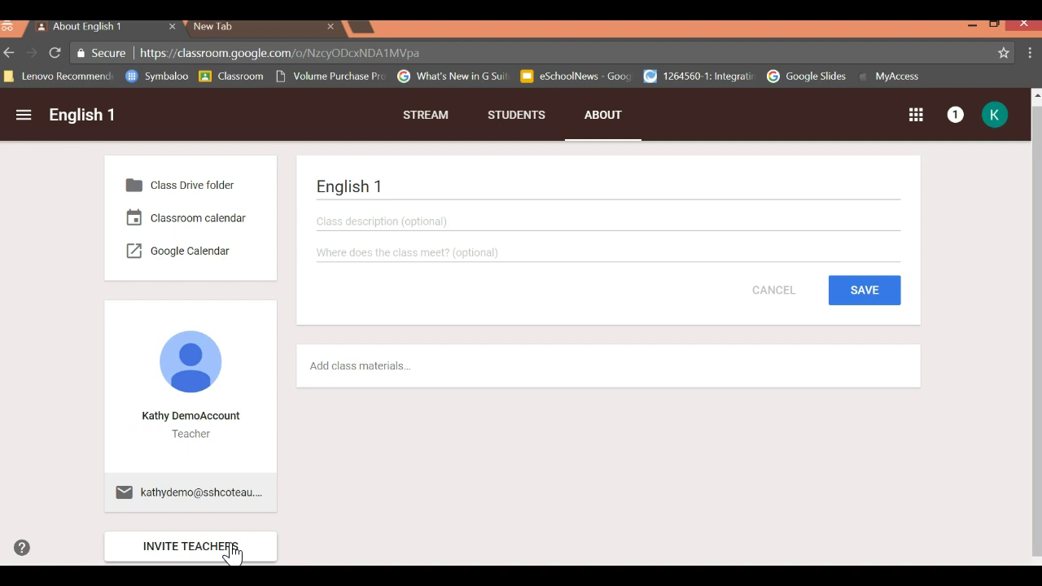
- Go to the students page of English 1 and reset the class code
left_click(524, 129)
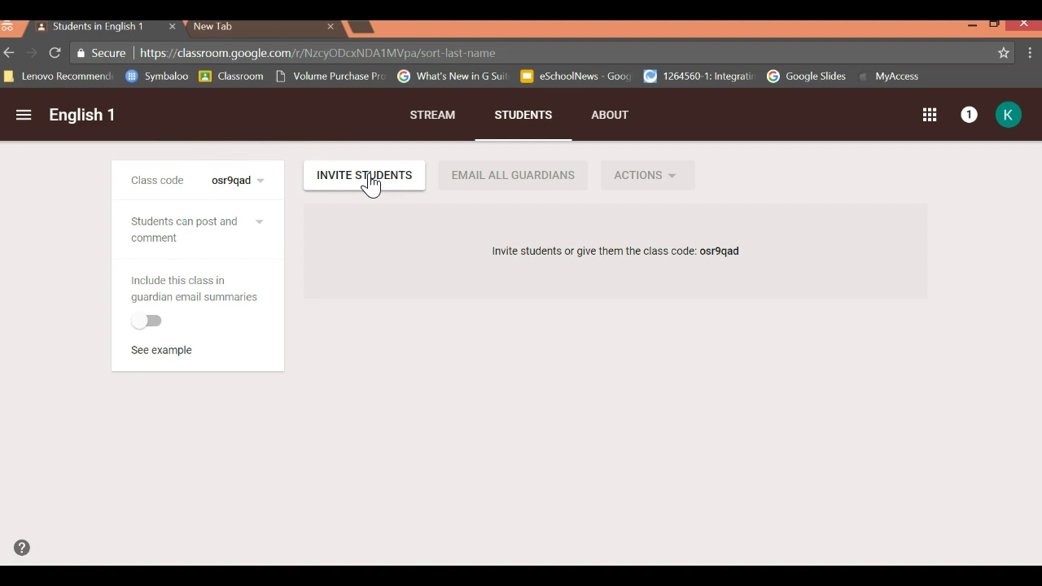
left_click(261, 182)
left_click(262, 179)
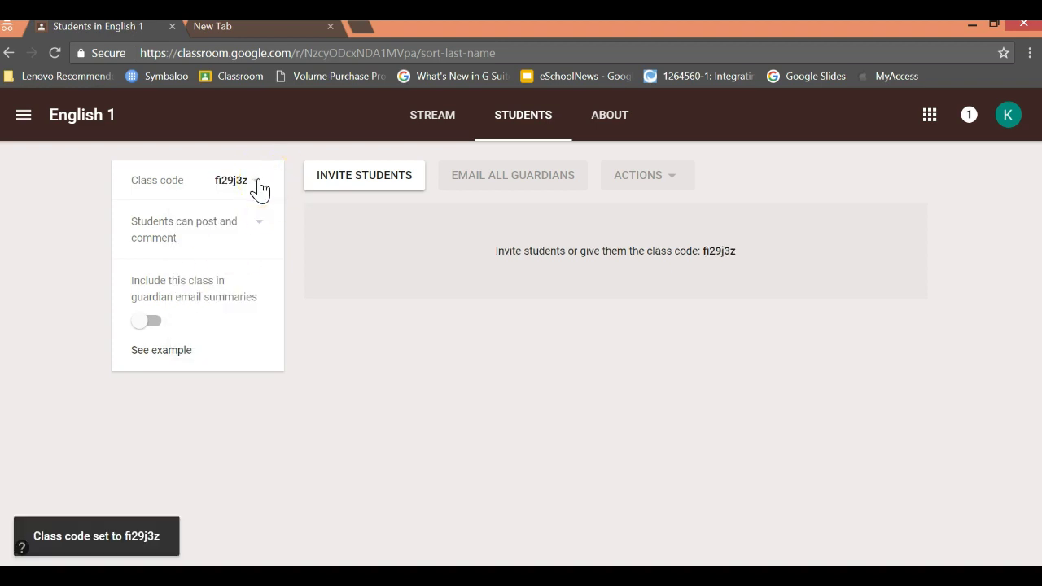
- Display the class code enlarged for students to read and close the enlarged view
left_click(259, 188)
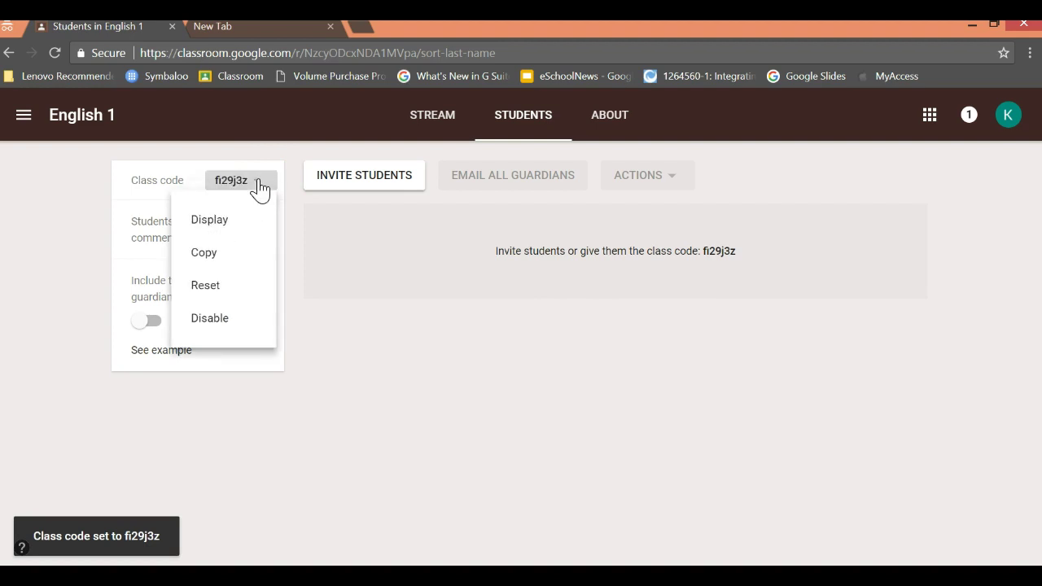
left_click(238, 226)
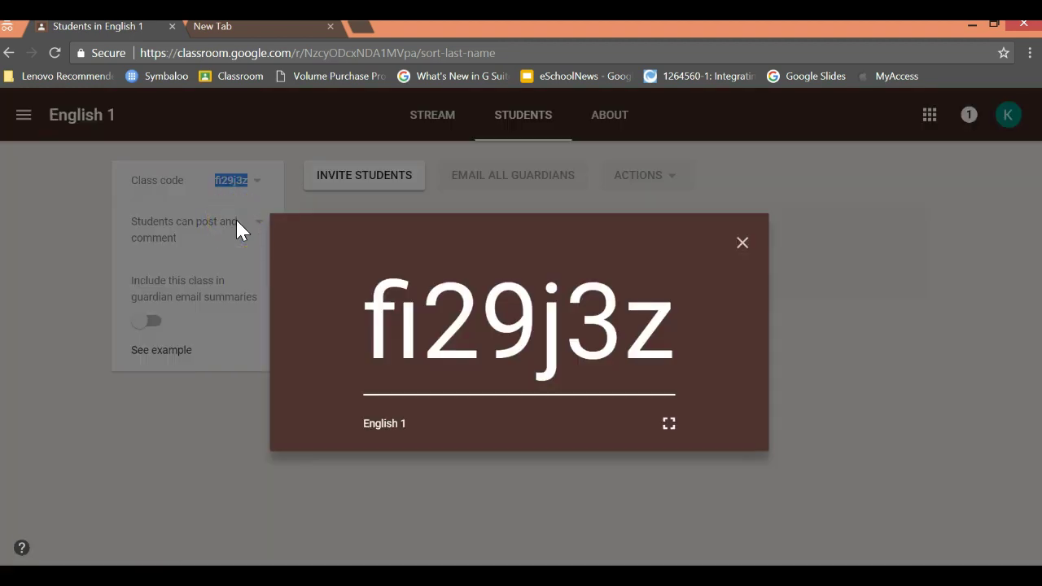
left_click(742, 244)
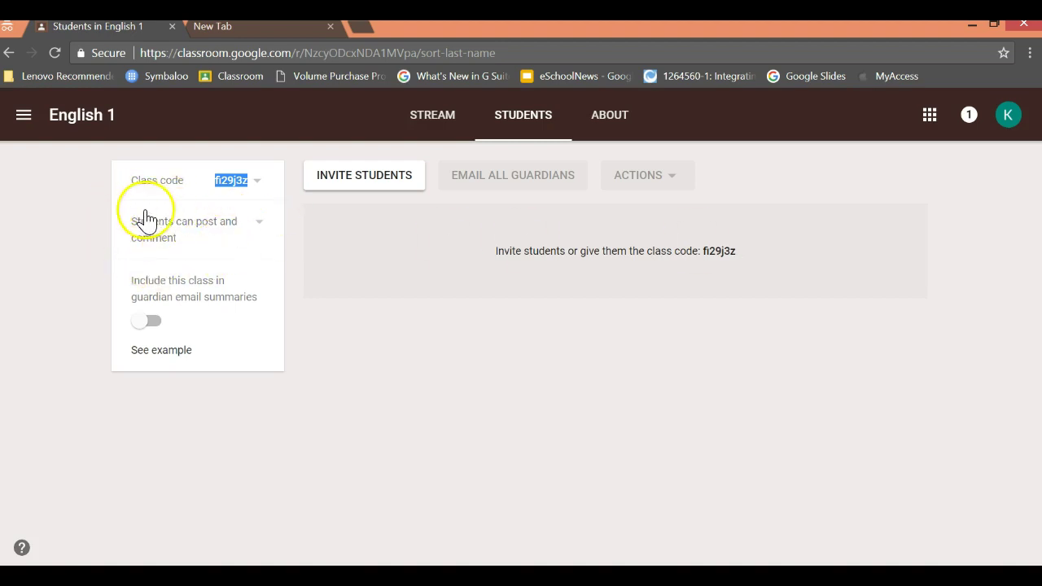
- Review the student posting and commenting permission options for English 1 and close the list without choosing another
left_click(260, 231)
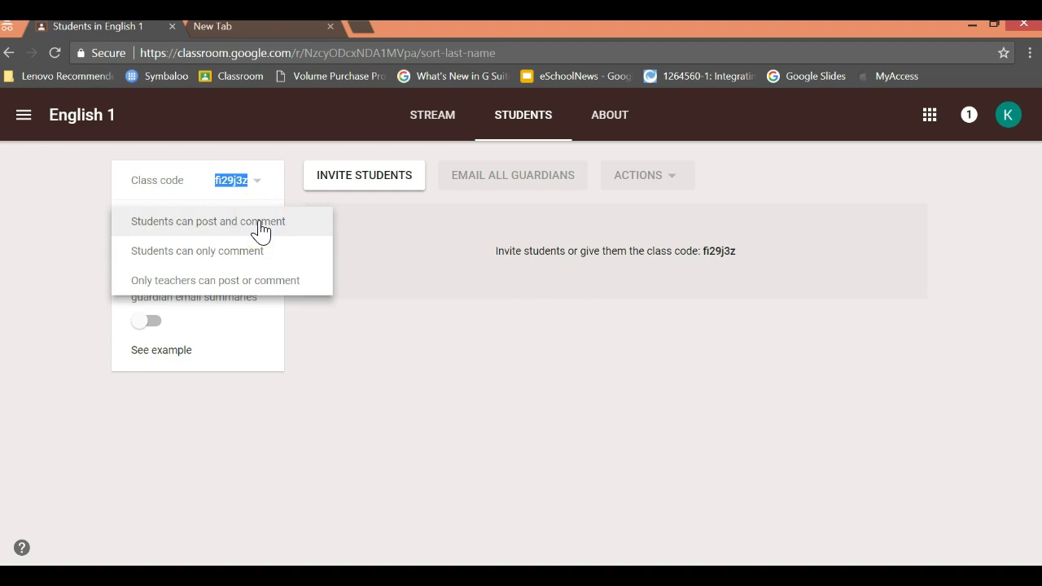
left_click_drag(261, 231, 254, 255)
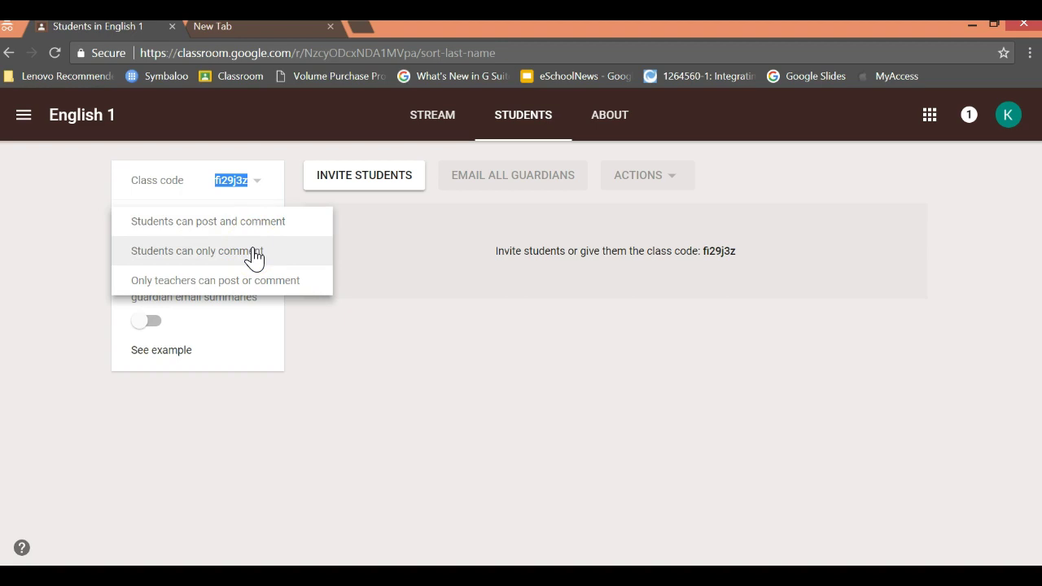
left_click(258, 289)
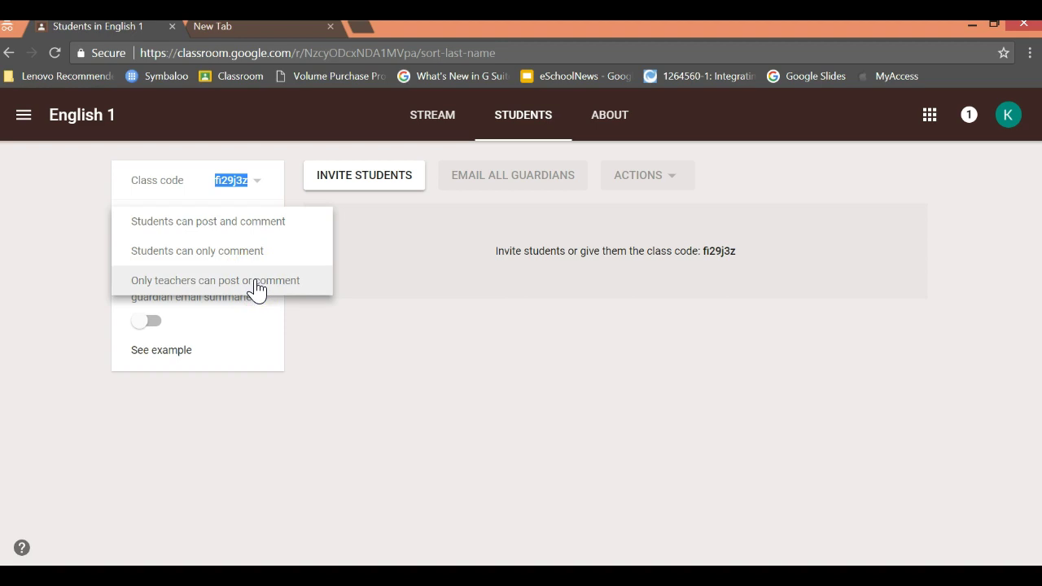
left_click(459, 406)
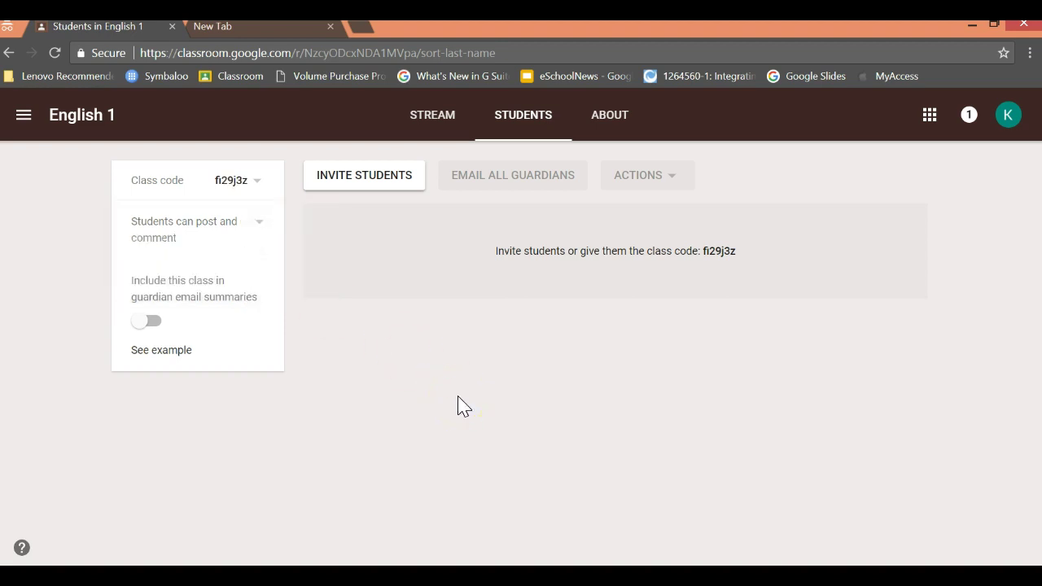